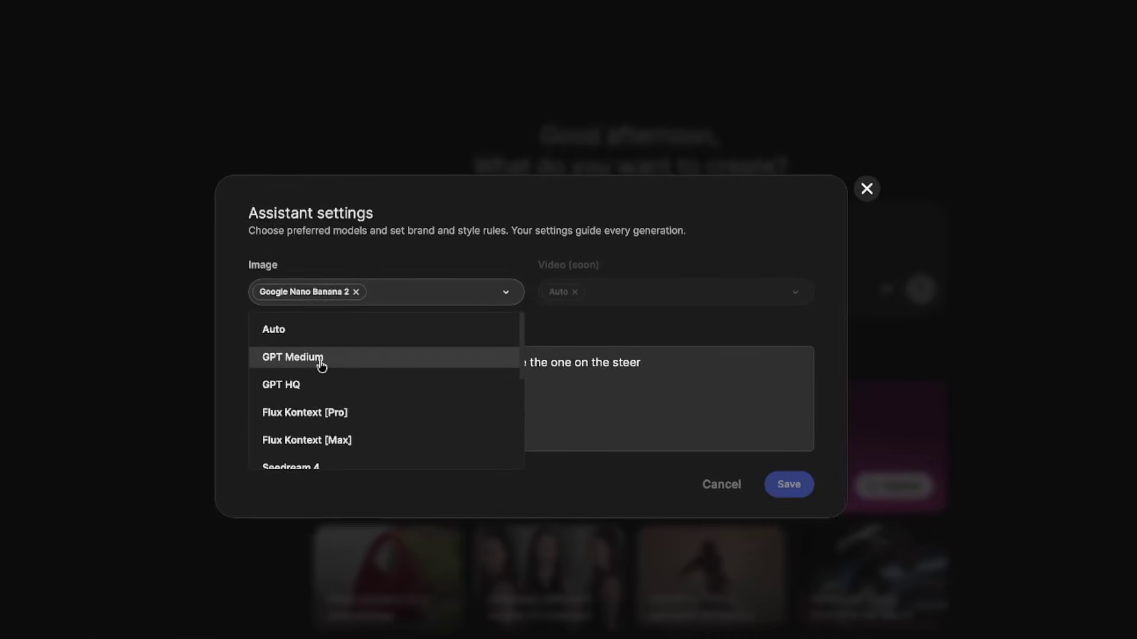
Browse the Images, Videos and Music templates and apply the 142 BPM F-minor trap instrumental template.
{"action": "scroll", "coordinate": [318, 365], "scroll_direction": "down", "scroll_amount": 2}
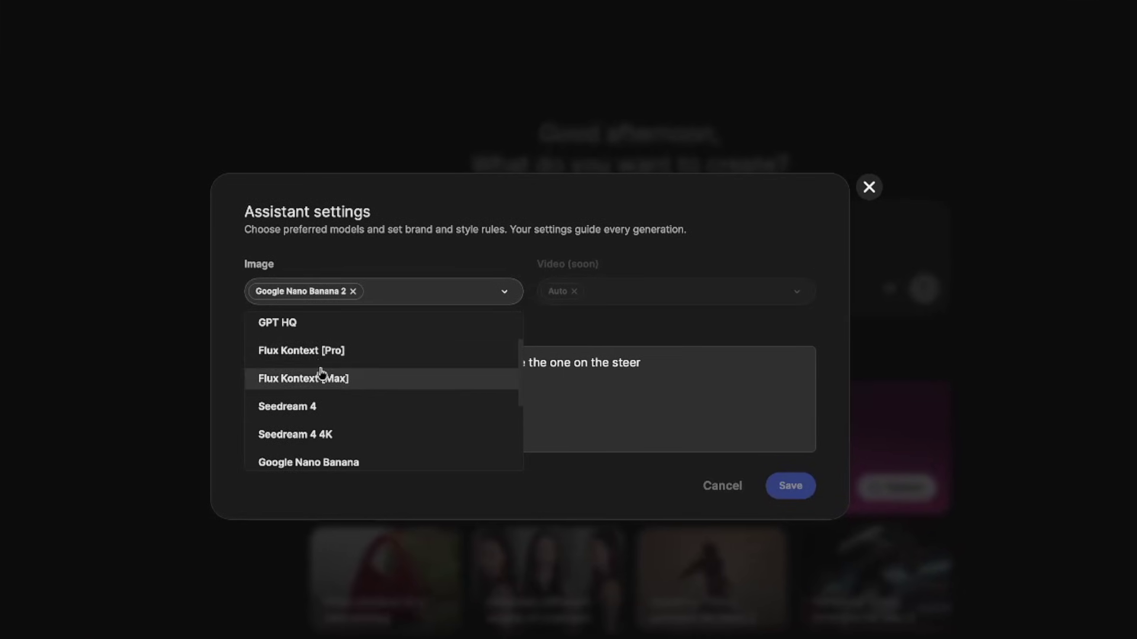
{"action": "scroll", "coordinate": [321, 373], "scroll_direction": "down", "scroll_amount": 3}
{"action": "scroll", "coordinate": [332, 393], "scroll_direction": "down", "scroll_amount": 2}
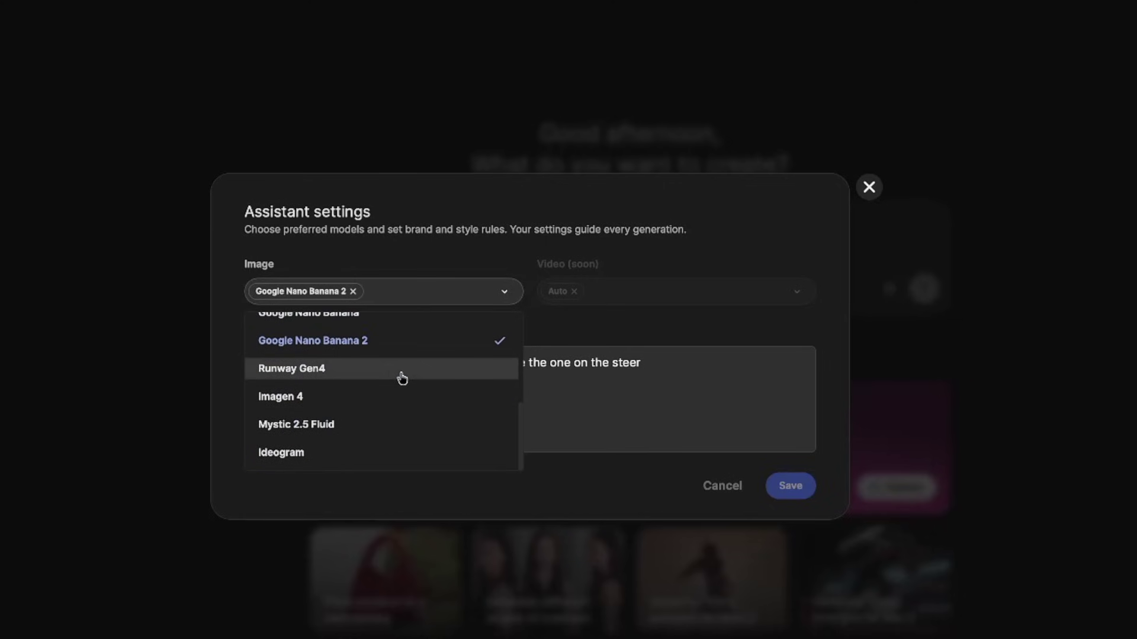
{"action": "scroll", "coordinate": [400, 377], "scroll_direction": "up", "scroll_amount": 1}
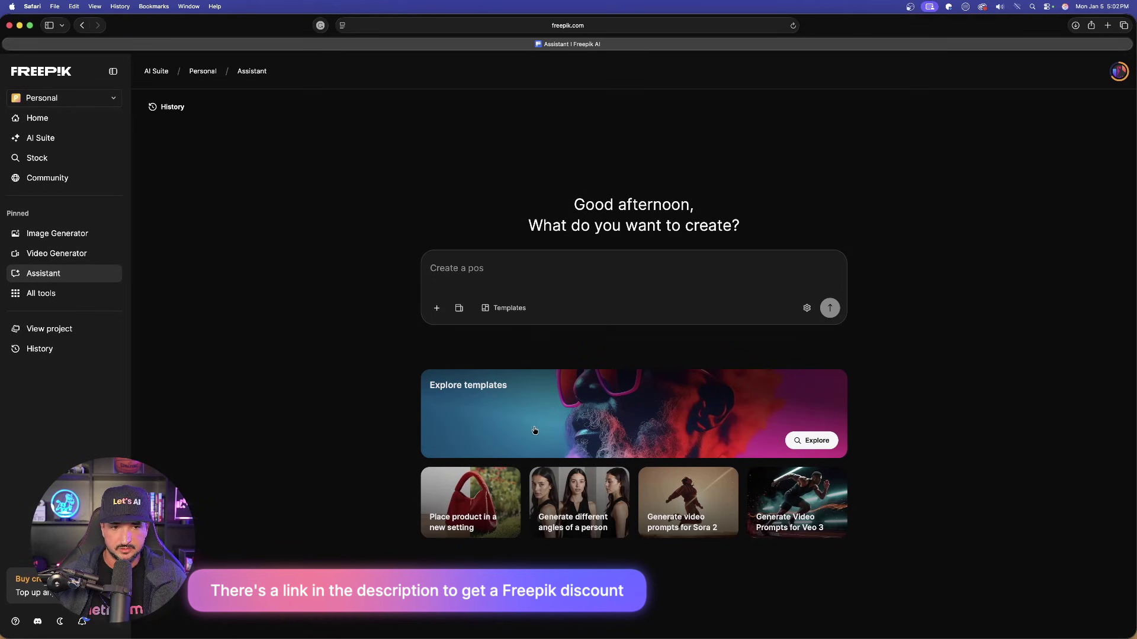
{"action": "left_click", "coordinate": [535, 430]}
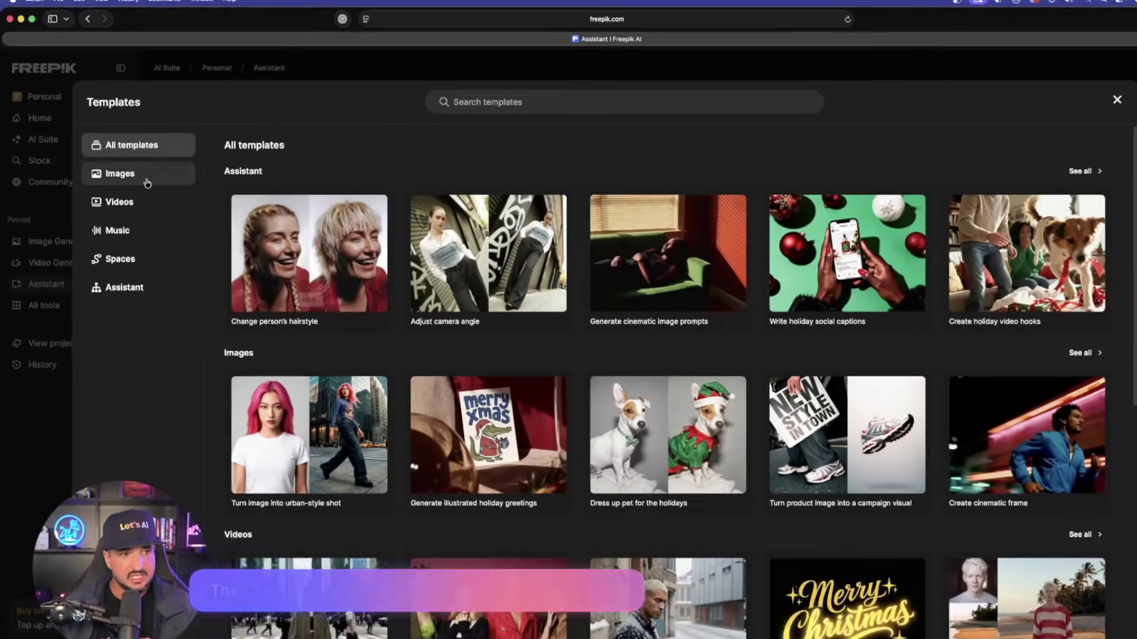
{"action": "left_click", "coordinate": [148, 183]}
{"action": "mouse_move", "coordinate": [689, 341]}
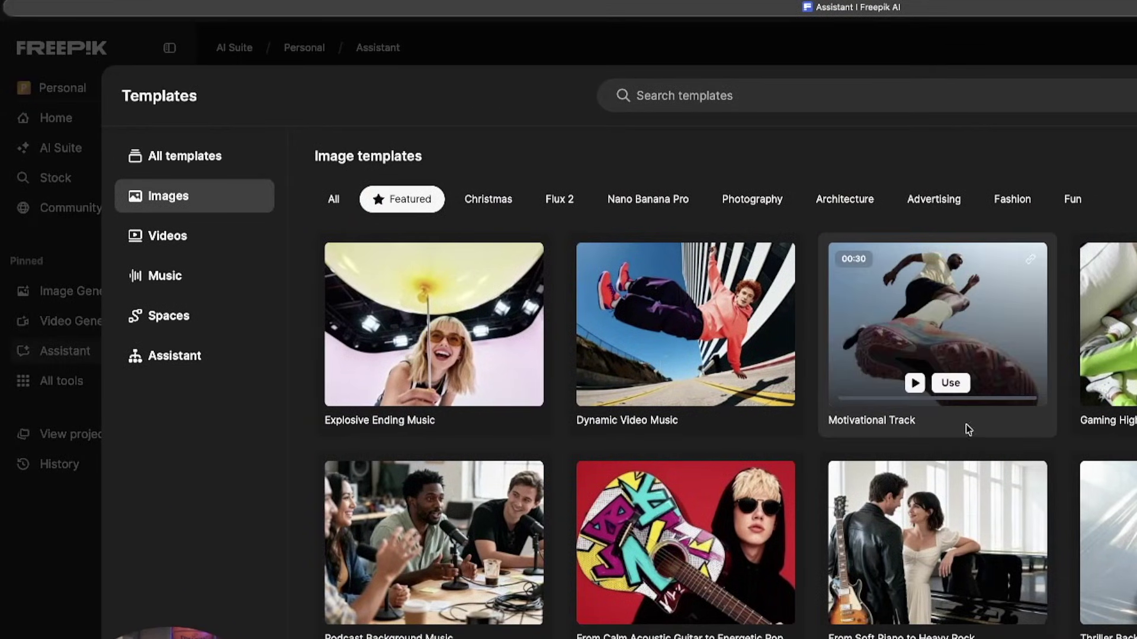
{"action": "scroll", "coordinate": [969, 430], "scroll_direction": "down", "scroll_amount": 10}
{"action": "scroll", "coordinate": [829, 379], "scroll_direction": "up", "scroll_amount": 10}
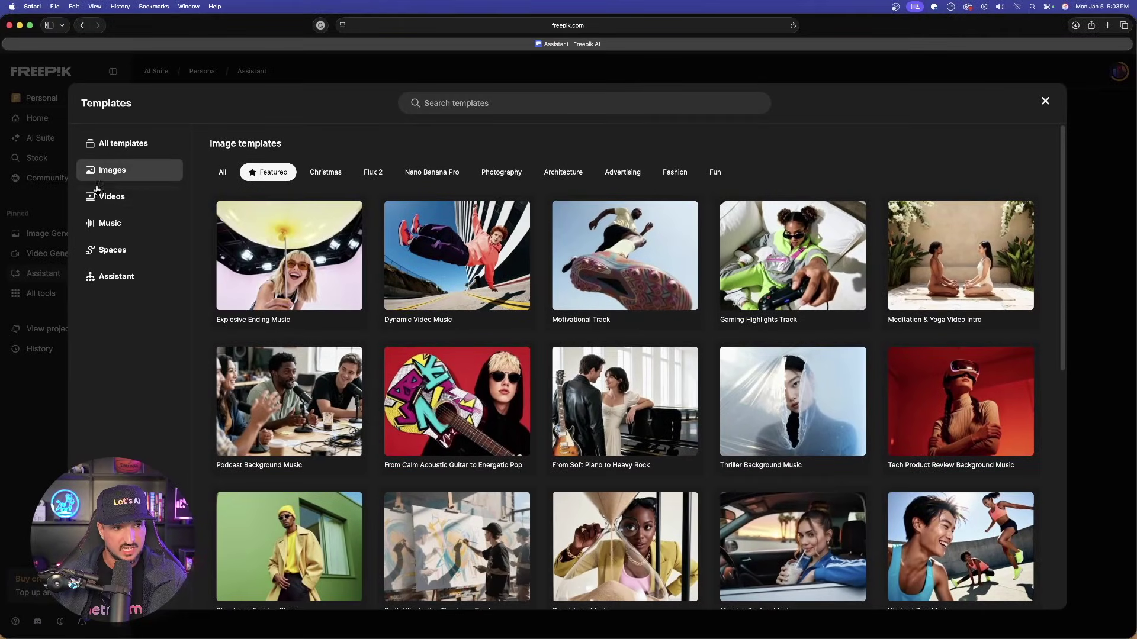
{"action": "left_click", "coordinate": [113, 197]}
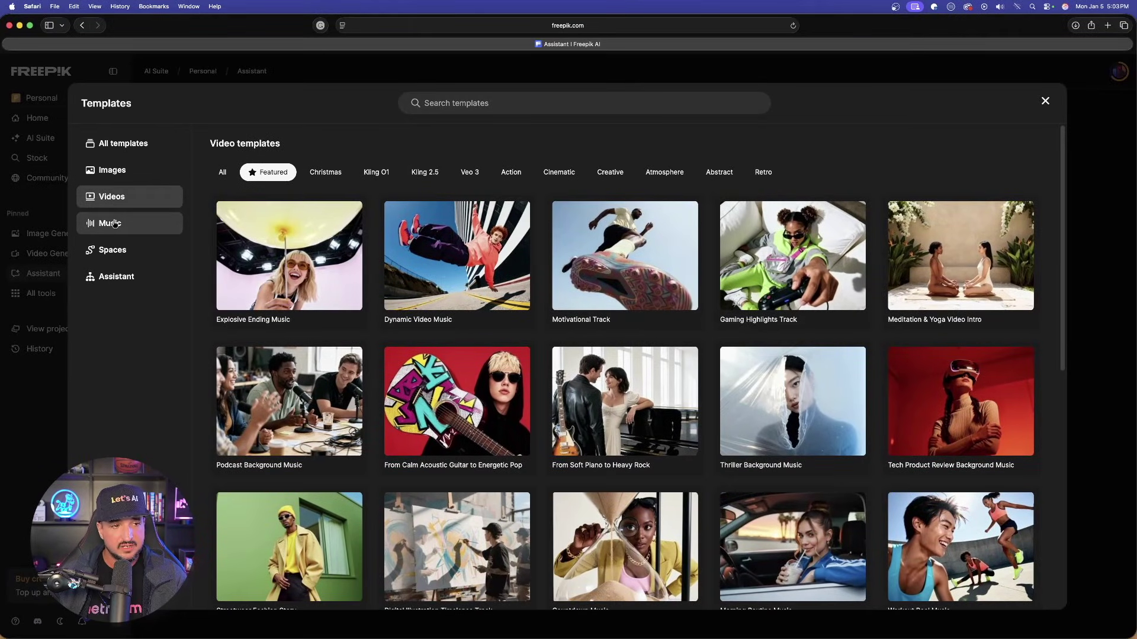
{"action": "left_click", "coordinate": [114, 223]}
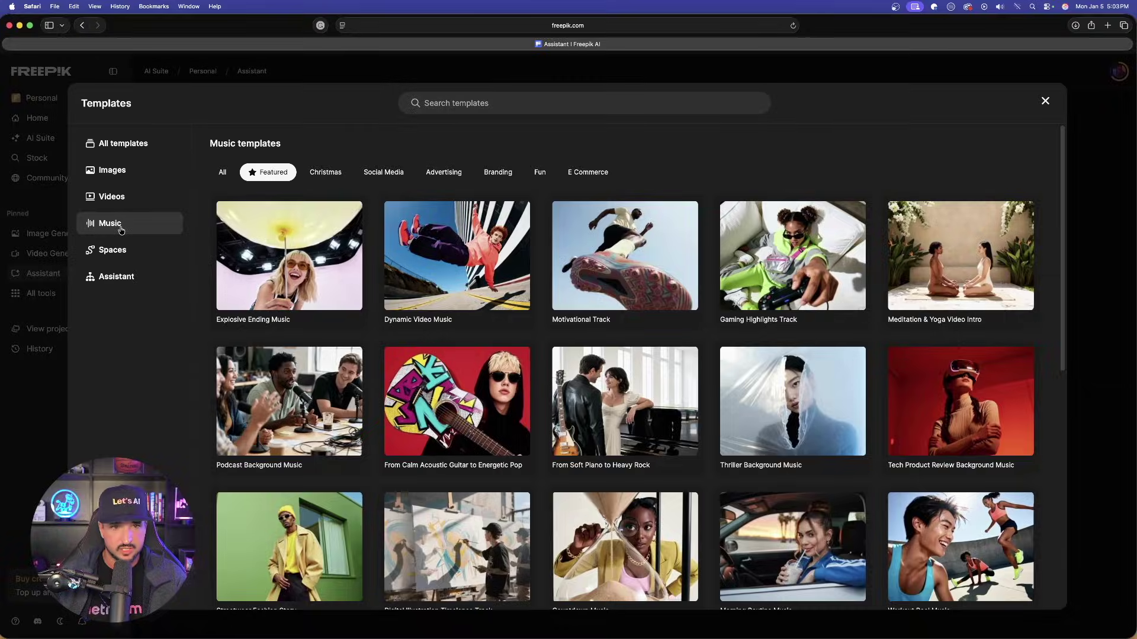
{"action": "left_click", "coordinate": [665, 253]}
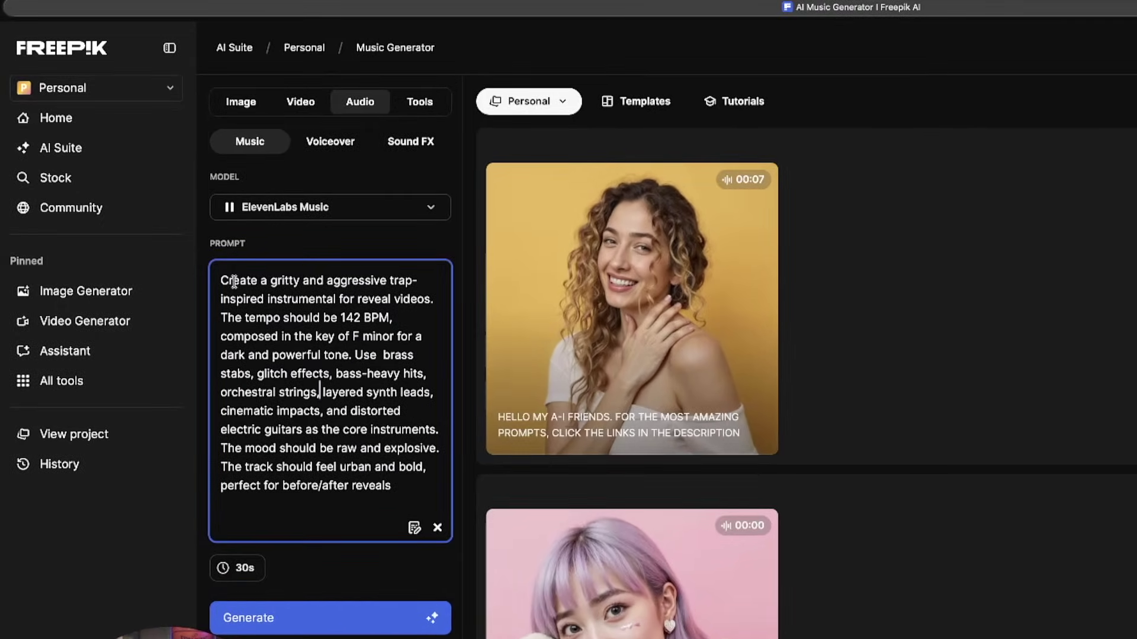
Keep ElevenLabs Music as the model and generate the 30s gritty trap instrumental track.
{"action": "left_click_drag", "start_coordinate": [220, 278], "coordinate": [373, 487]}
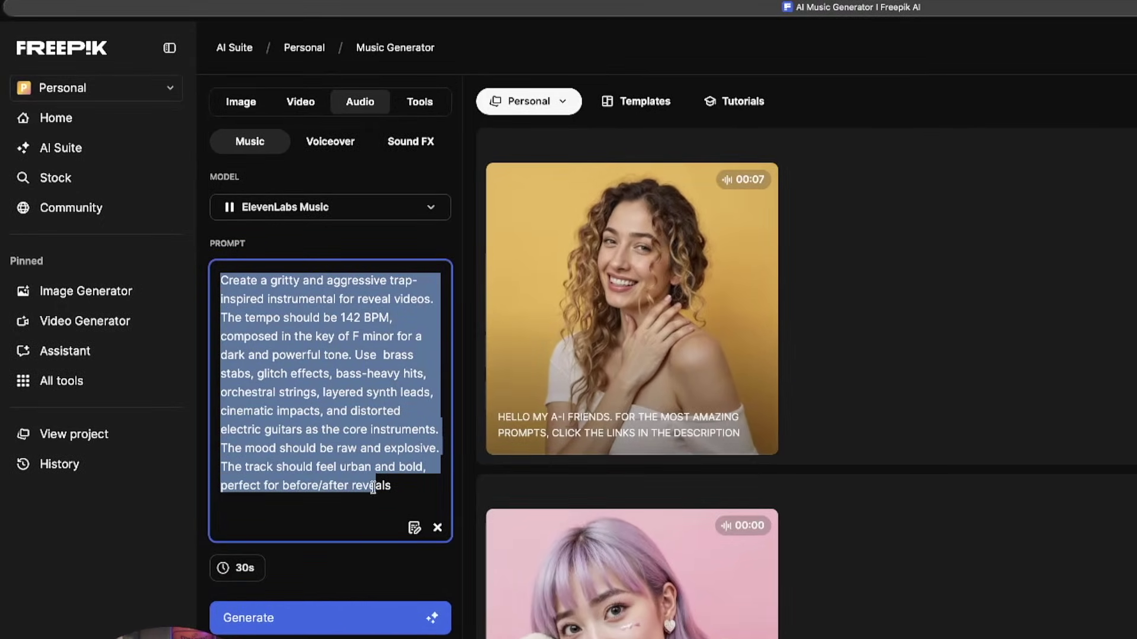
{"action": "left_click", "coordinate": [284, 206]}
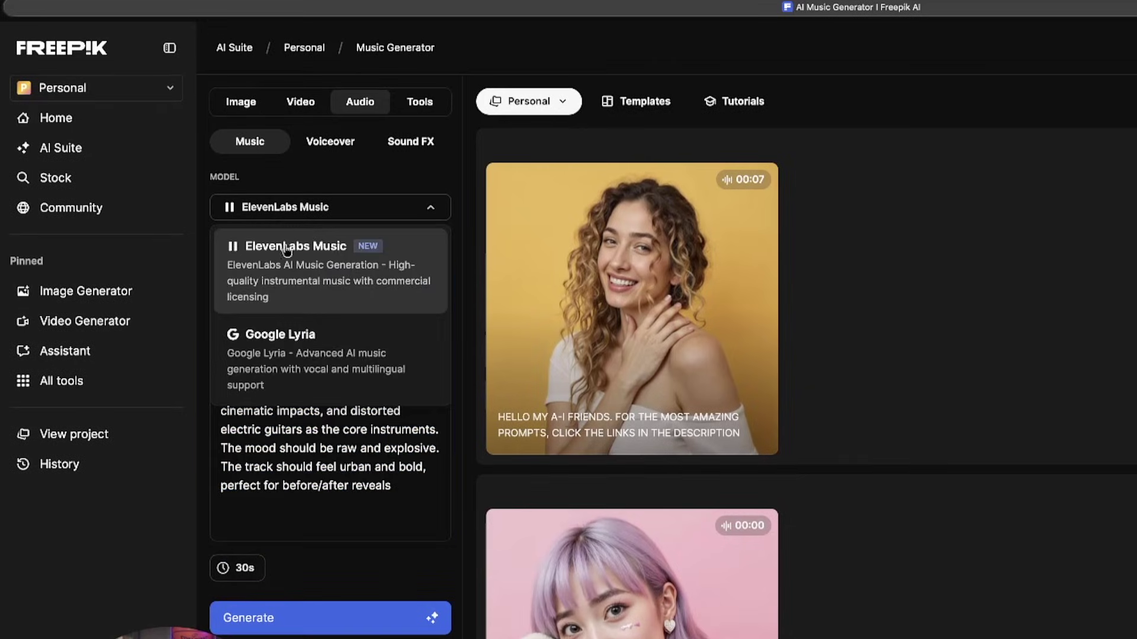
{"action": "left_click", "coordinate": [279, 202]}
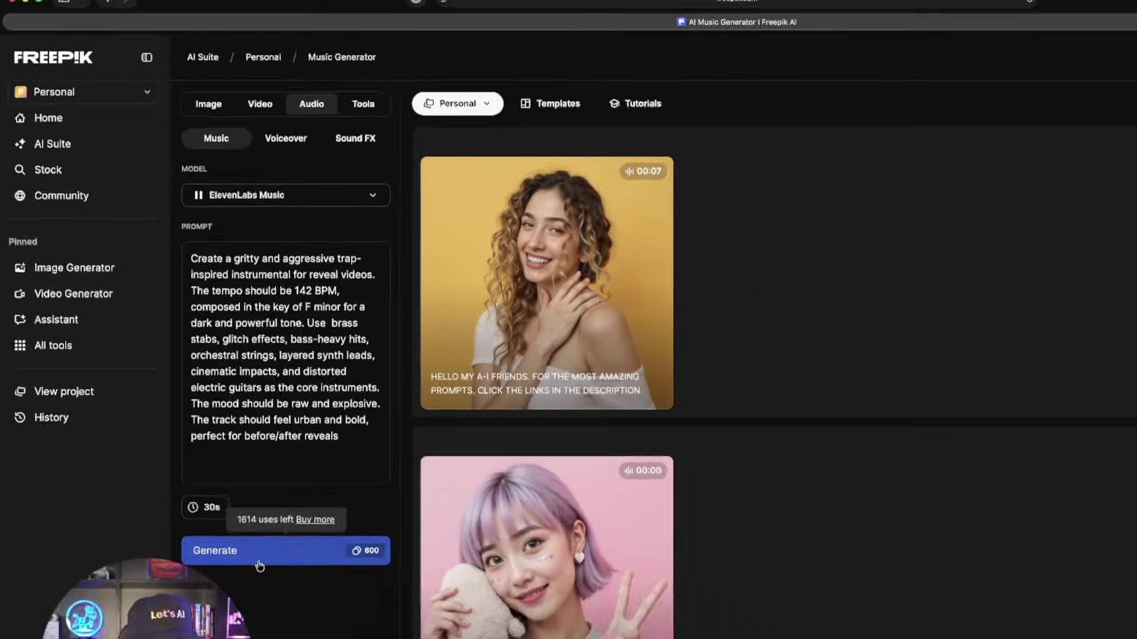
{"action": "left_click", "coordinate": [296, 618]}
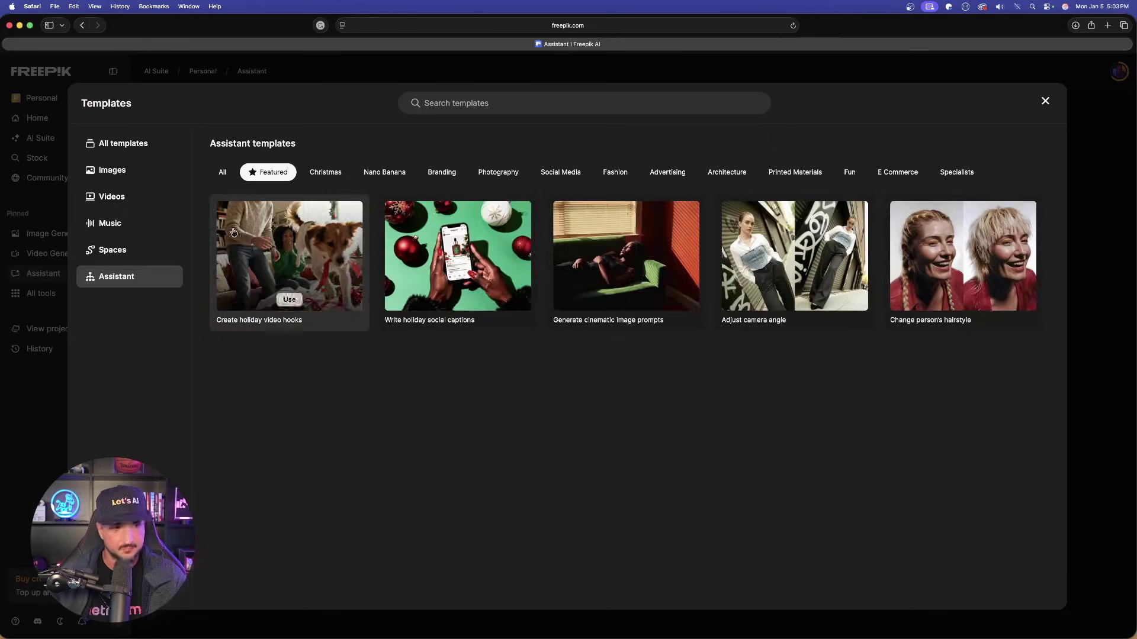
List all video templates and scroll down to the Create stop-motion animation template.
{"action": "left_click", "coordinate": [111, 196]}
{"action": "left_click", "coordinate": [222, 172]}
{"action": "scroll", "coordinate": [222, 176], "scroll_direction": "down", "scroll_amount": 20}
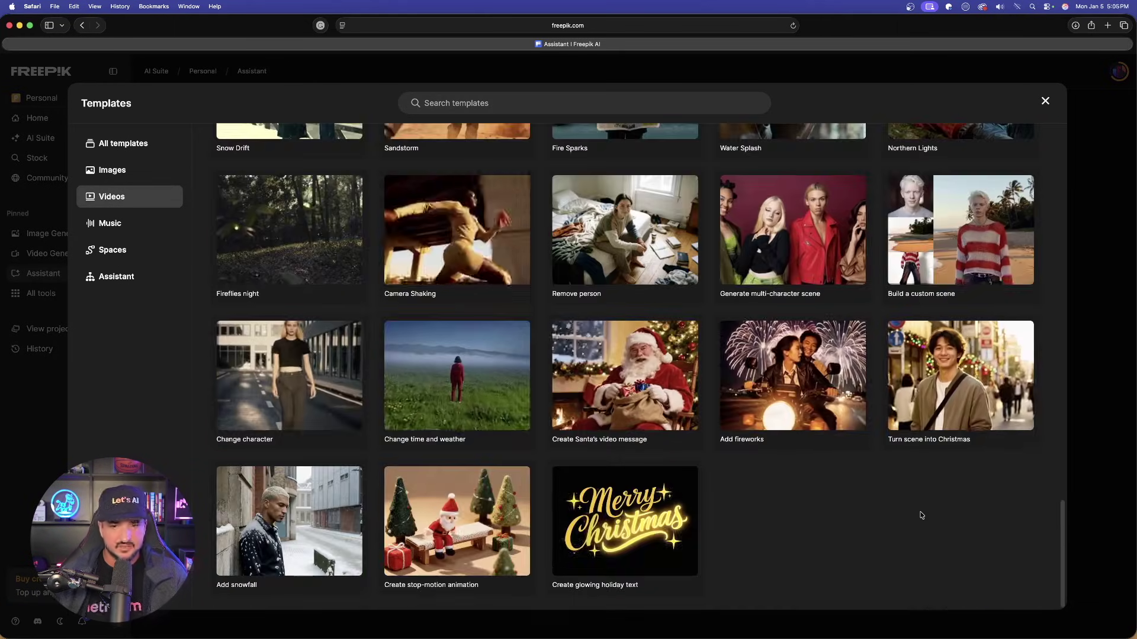
{"action": "mouse_move", "coordinate": [437, 512]}
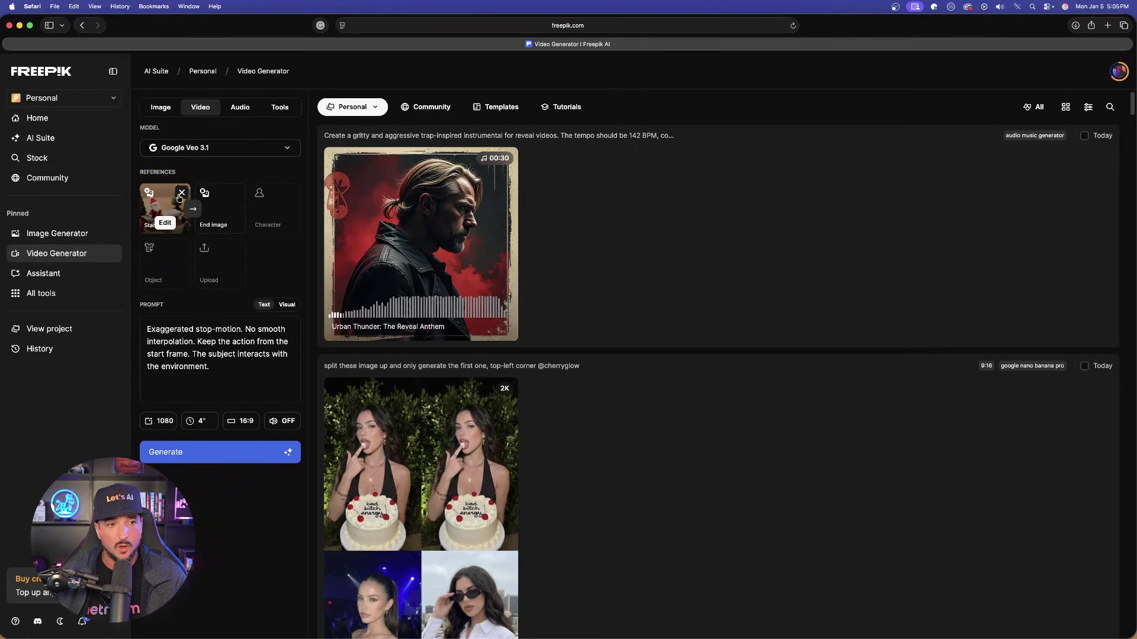
Remove the template's sample picture from the Start image slot.
{"action": "left_click", "coordinate": [182, 193]}
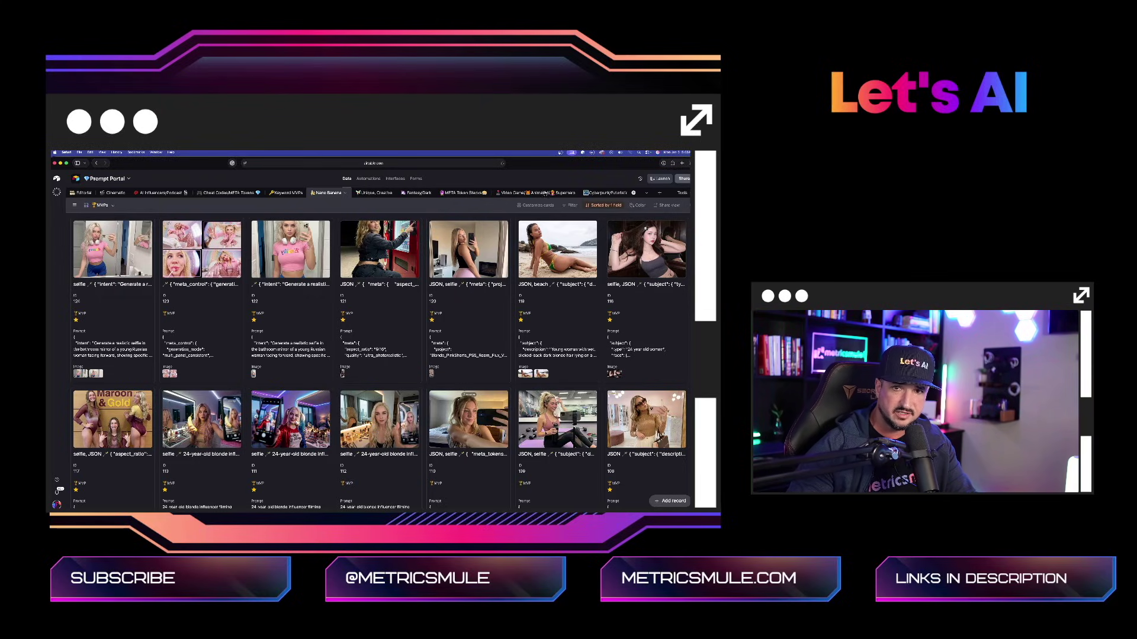
In the Video Game table's Gallery view, open the Sonic/Mario record's image and download it.
{"action": "left_click", "coordinate": [543, 193]}
{"action": "left_click", "coordinate": [75, 206]}
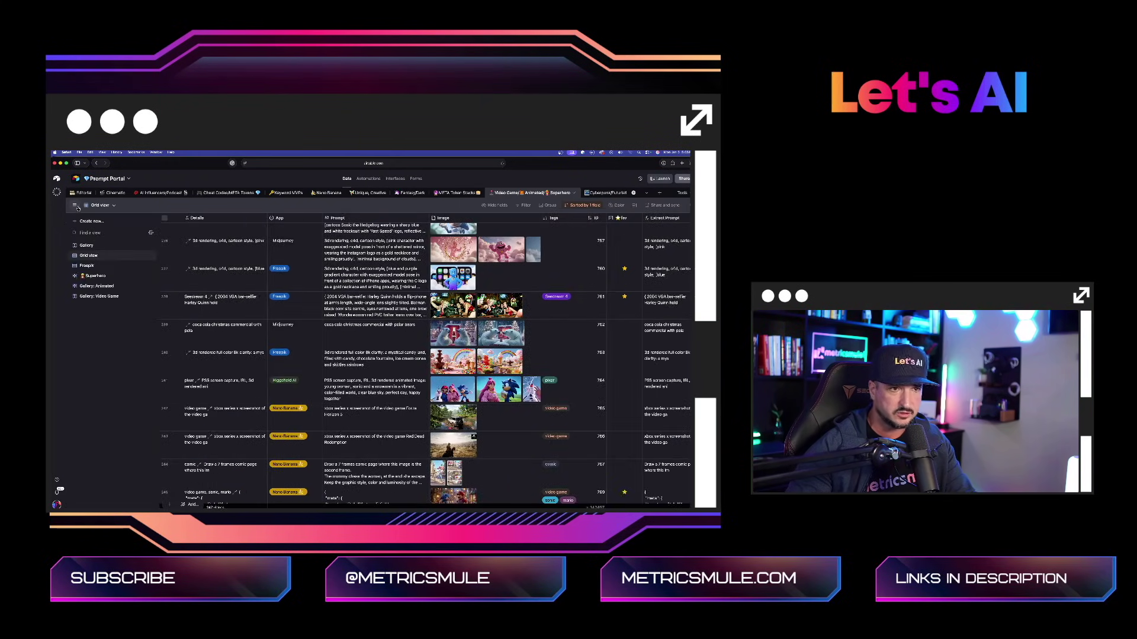
{"action": "left_click", "coordinate": [86, 245]}
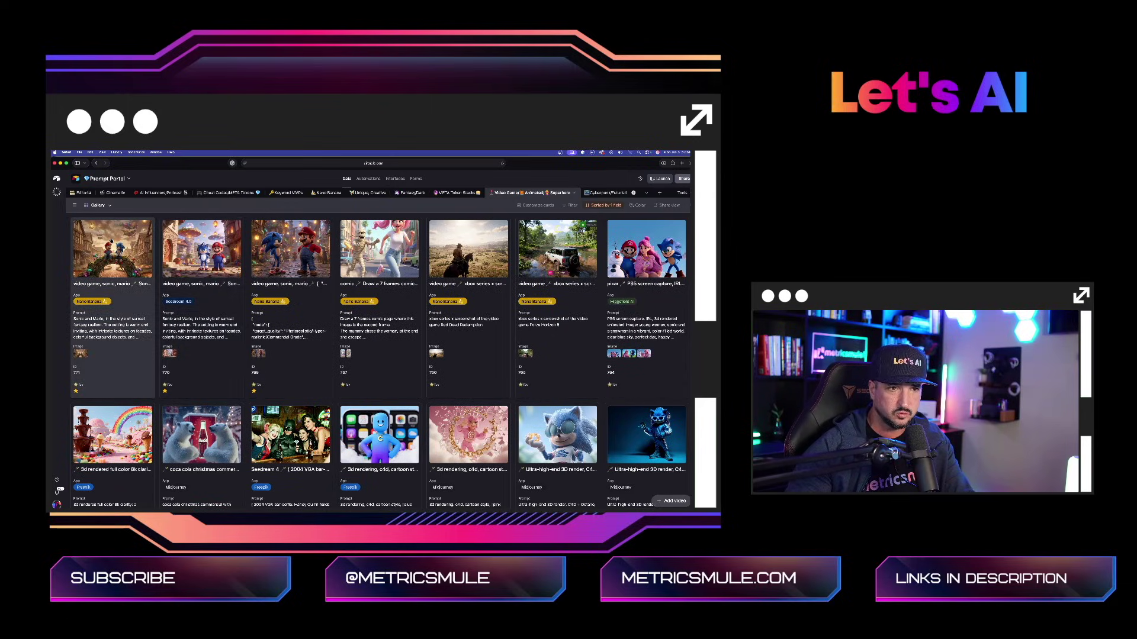
{"action": "left_click", "coordinate": [125, 319]}
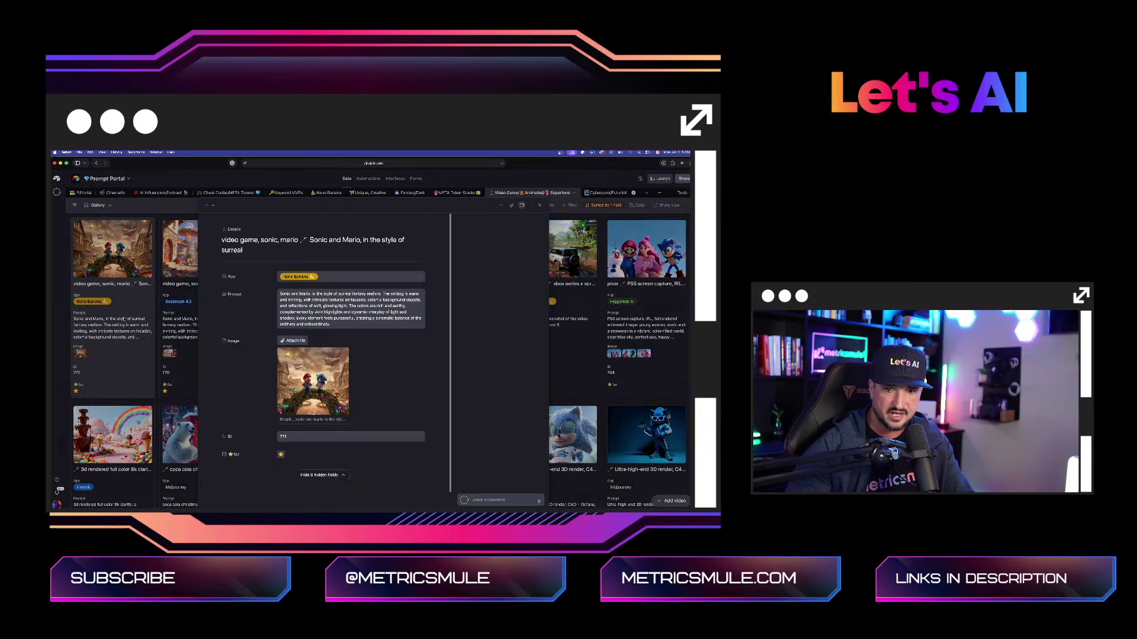
{"action": "left_click", "coordinate": [327, 385]}
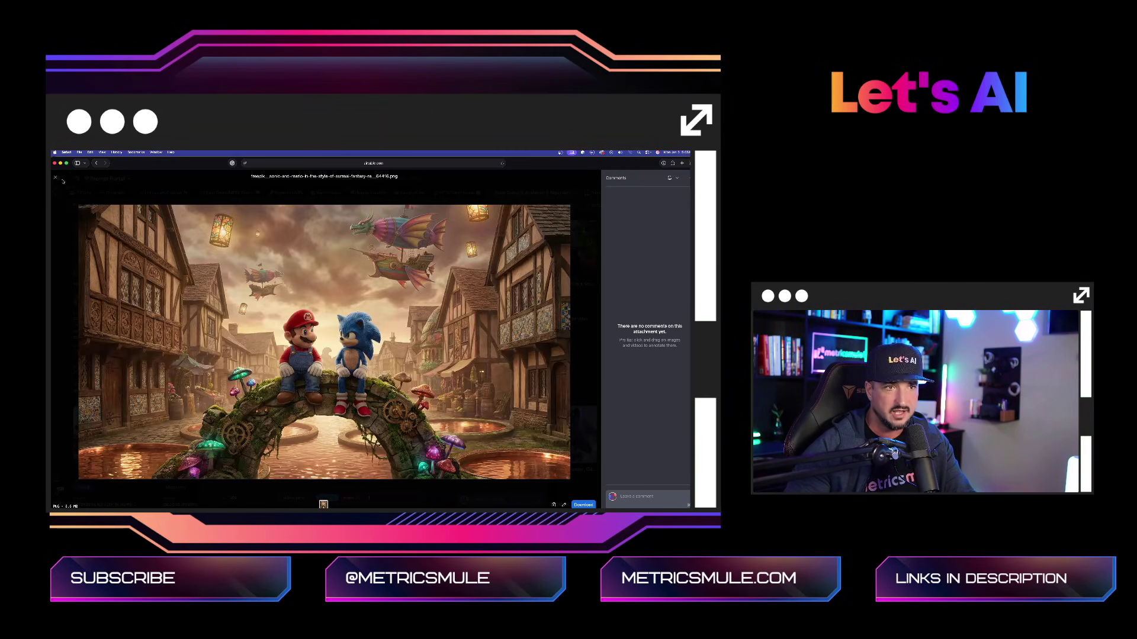
{"action": "left_click", "coordinate": [577, 505]}
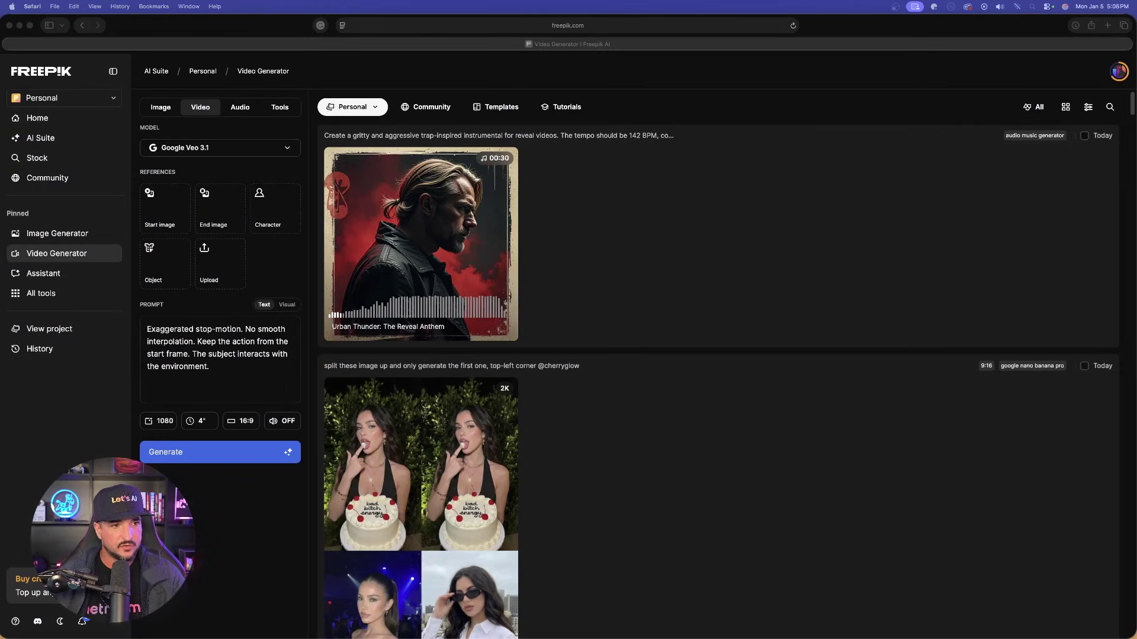
Set the downloaded Sonic and Mario image as the start frame and generate the 4-second Veo 3.1 video.
{"action": "left_click_drag", "start_coordinate": [307, 181], "coordinate": [164, 207]}
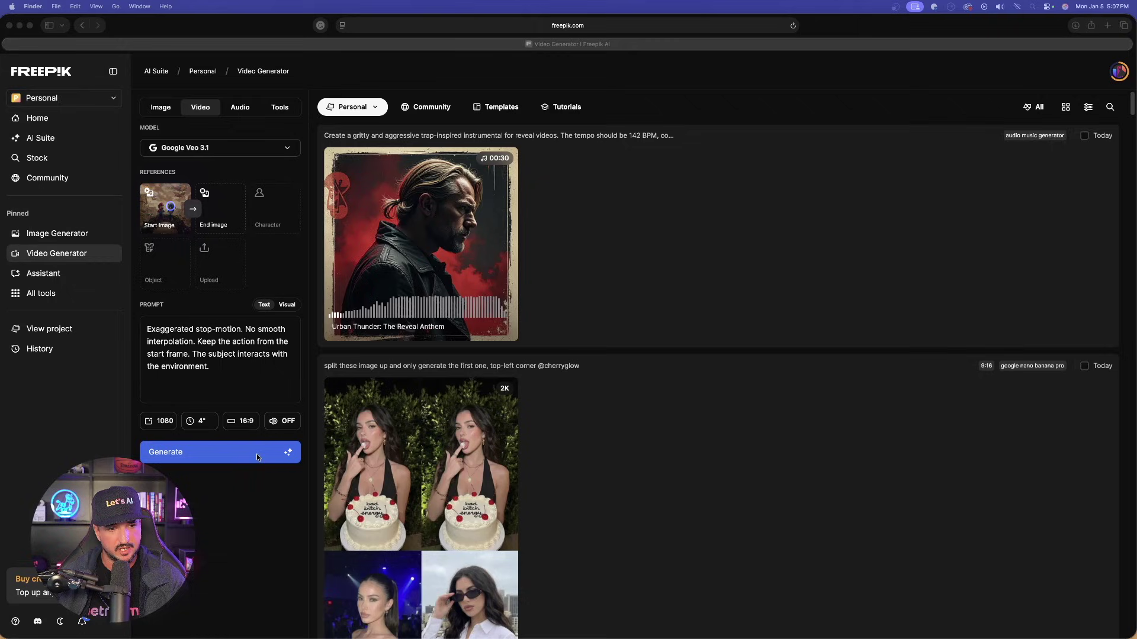
{"action": "left_click", "coordinate": [252, 453]}
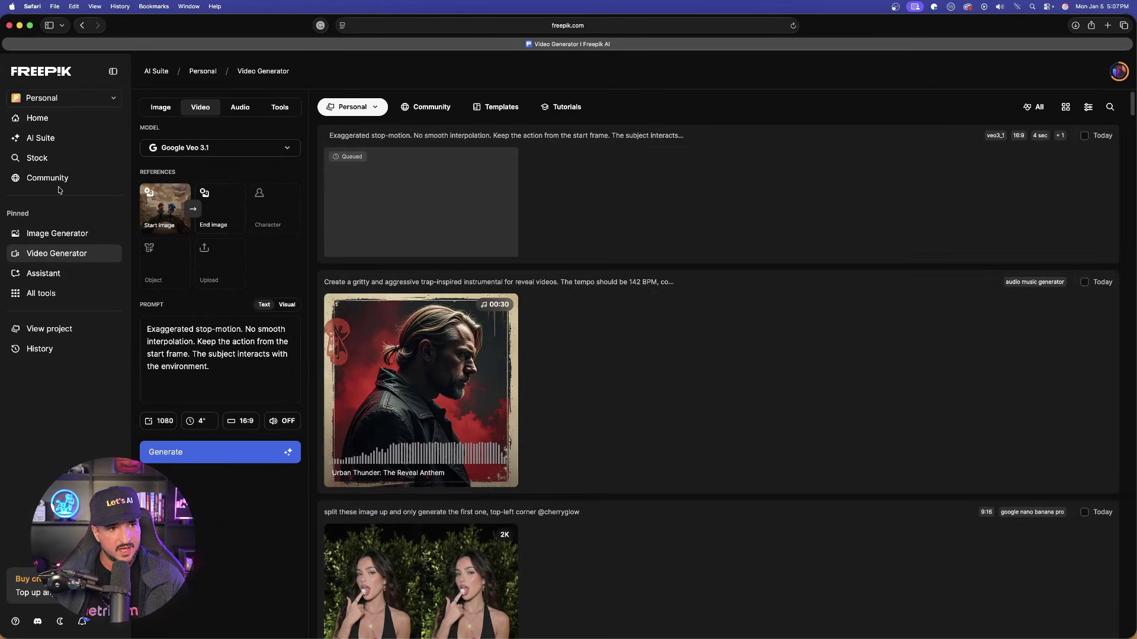
Apply the featured image template 'Turn product image into a campaign visual'.
{"action": "left_click", "coordinate": [43, 281]}
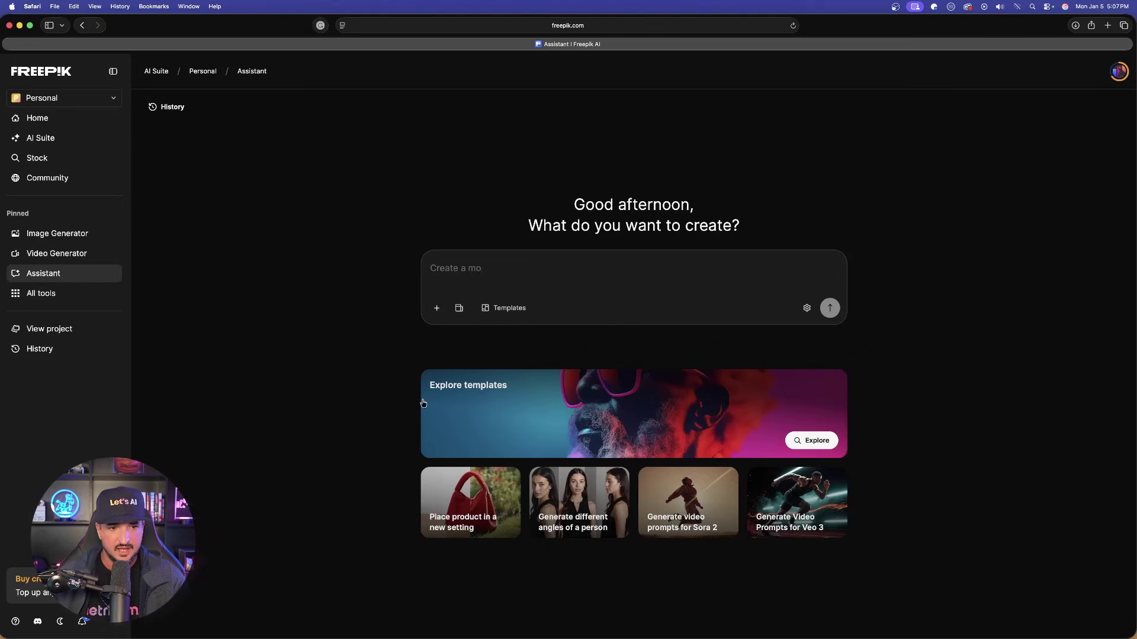
{"action": "left_click", "coordinate": [519, 431]}
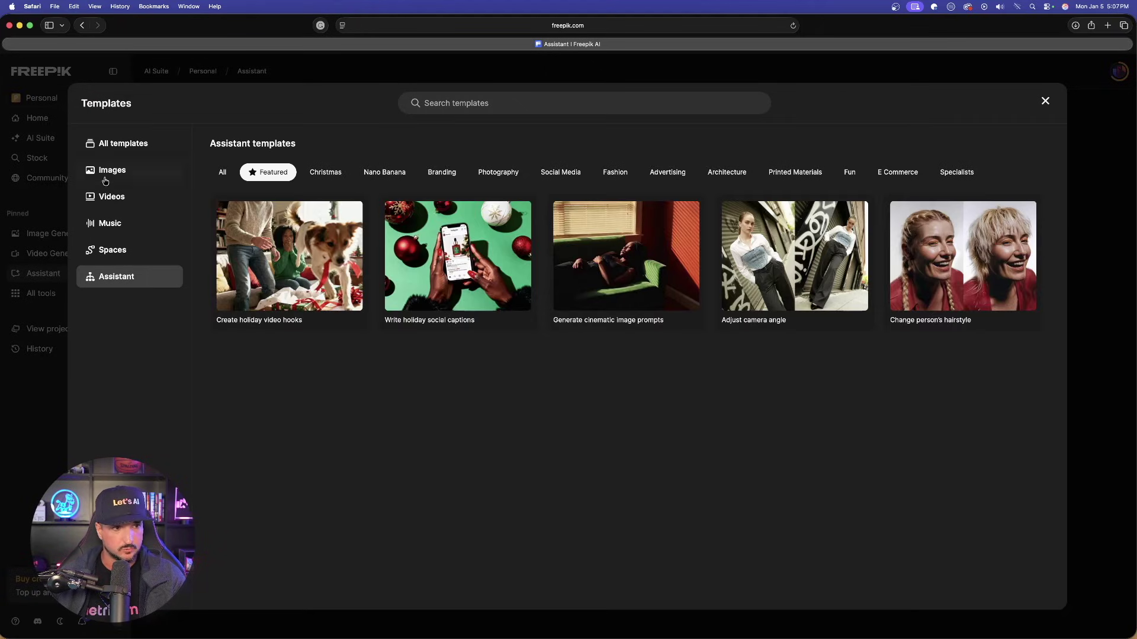
{"action": "left_click", "coordinate": [107, 171]}
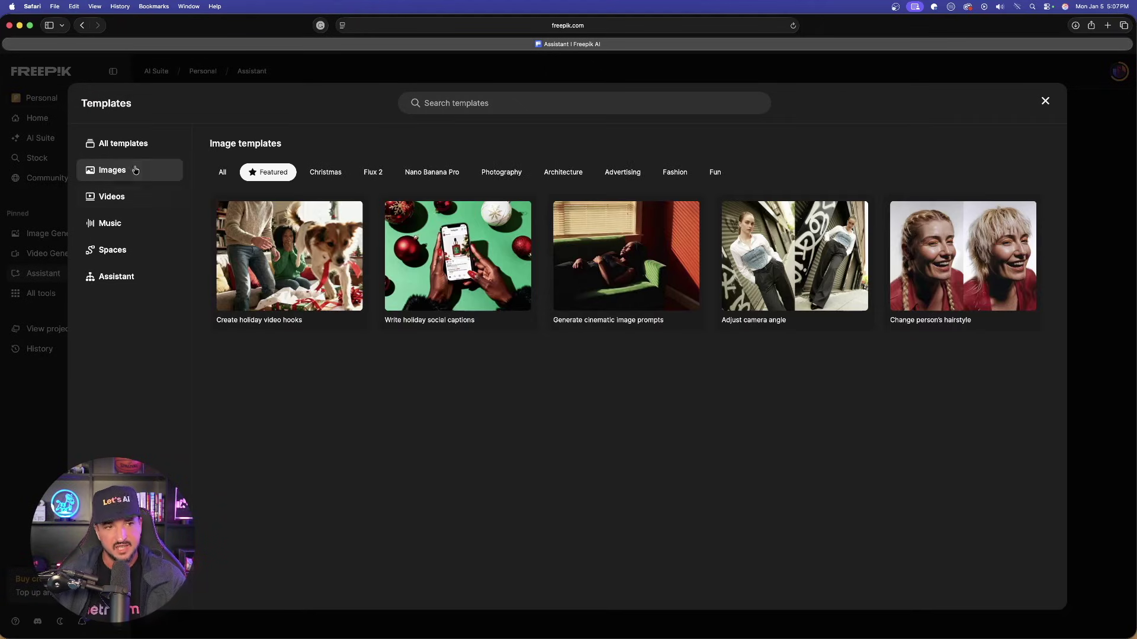
{"action": "left_click", "coordinate": [221, 173]}
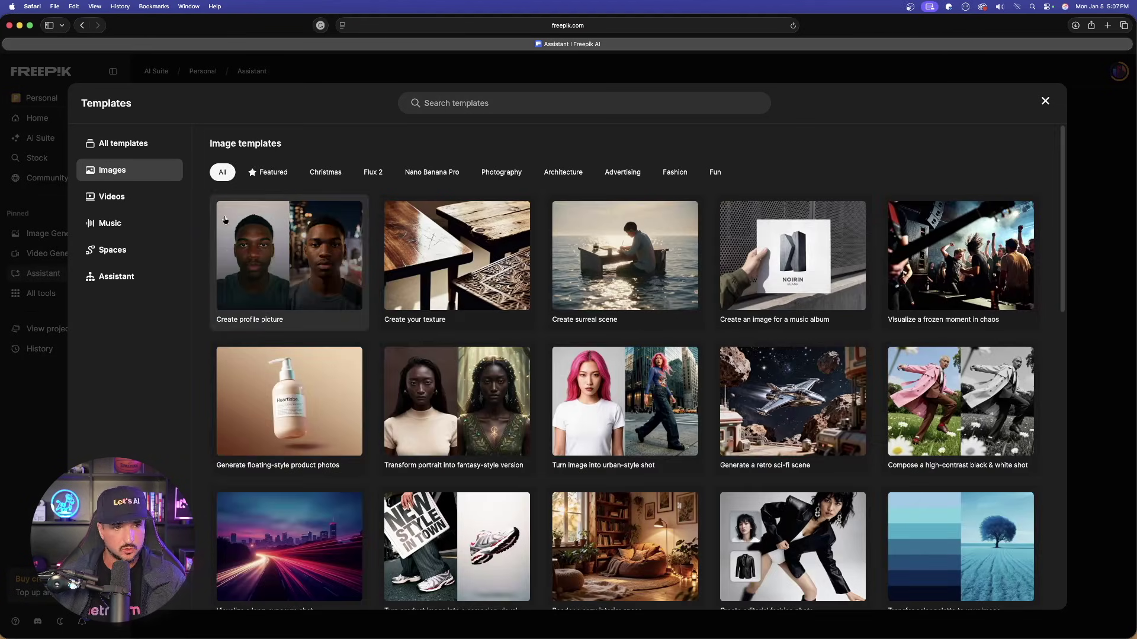
{"action": "left_click", "coordinate": [269, 172]}
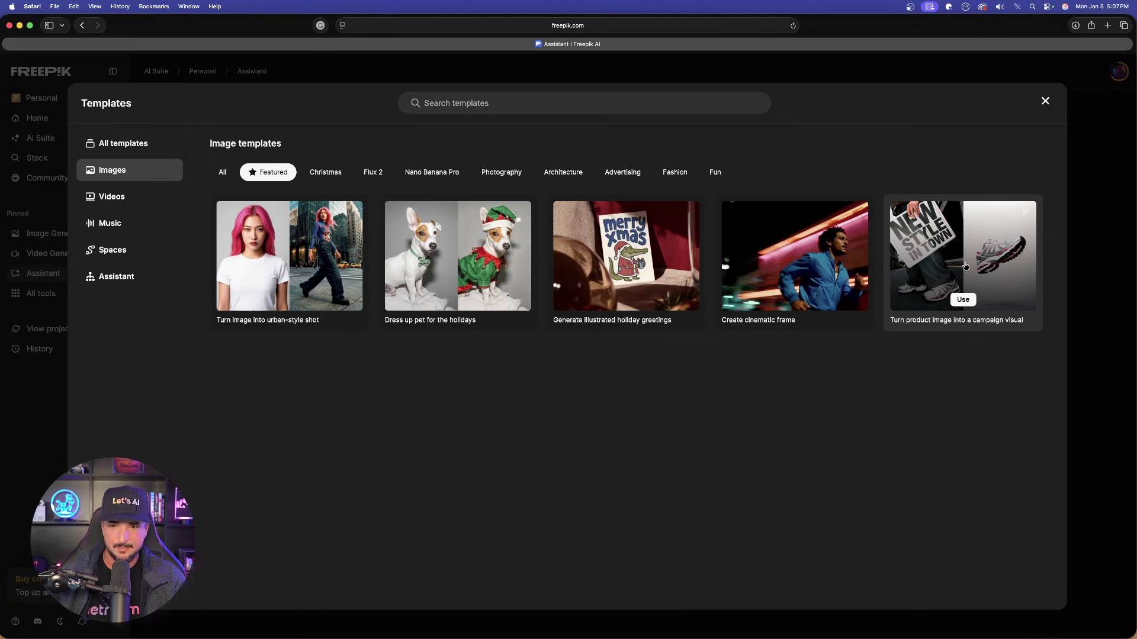
{"action": "left_click", "coordinate": [965, 266]}
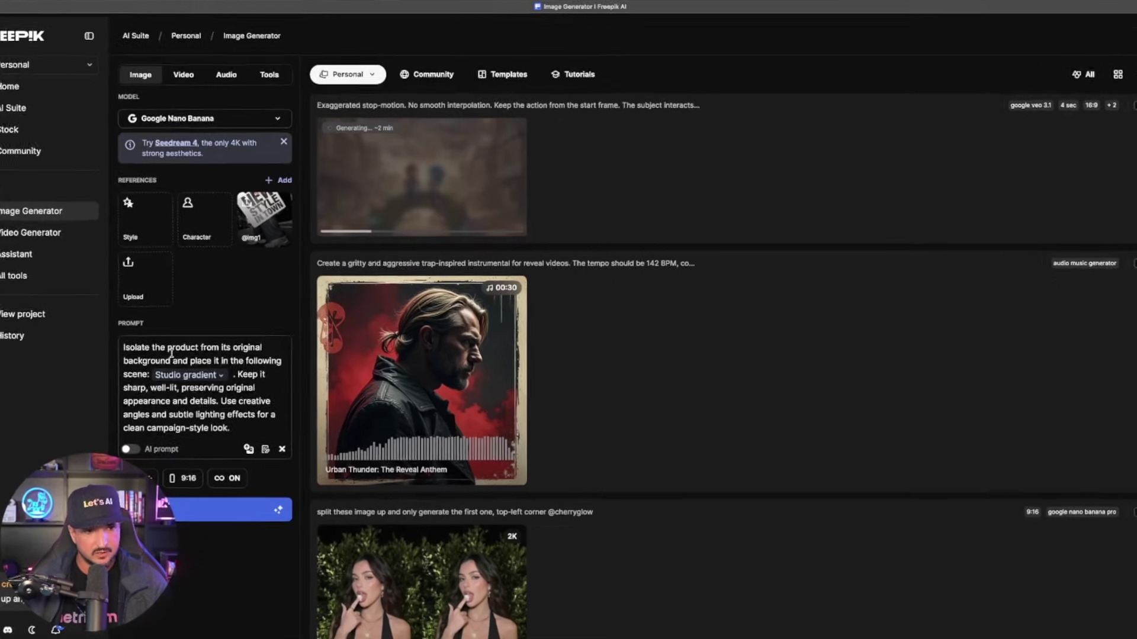
{"action": "mouse_move", "coordinate": [194, 396]}
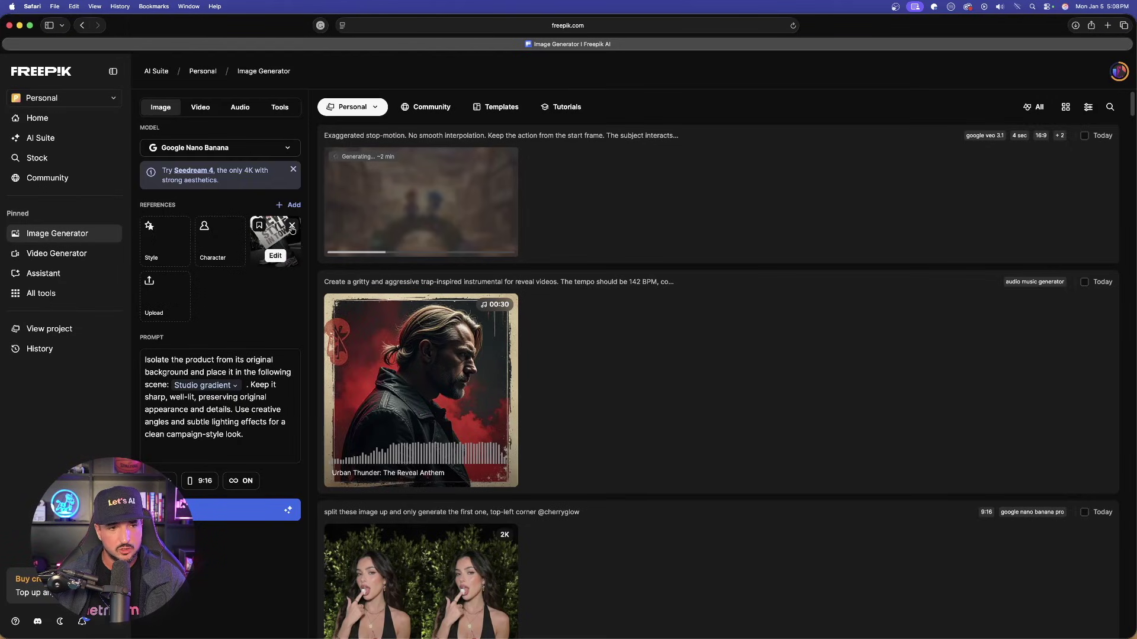
Replace the template's sample reference image with the sneaker PNG from Preview.
{"action": "left_click", "coordinate": [292, 227]}
{"action": "key", "text": "super+Tab"}
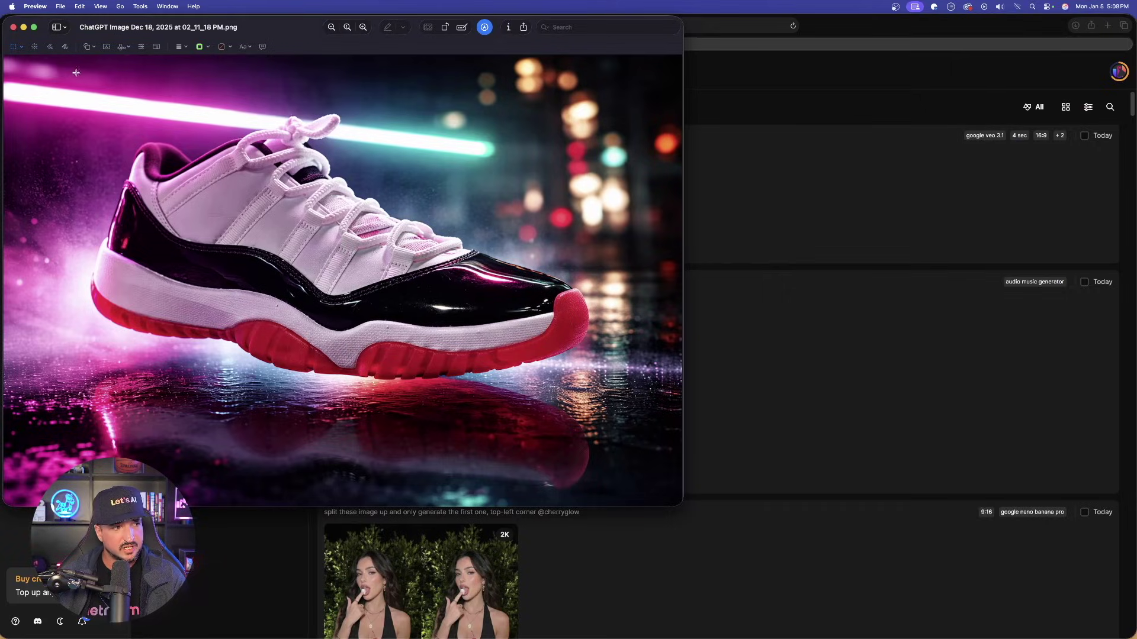
{"action": "left_click", "coordinate": [13, 27]}
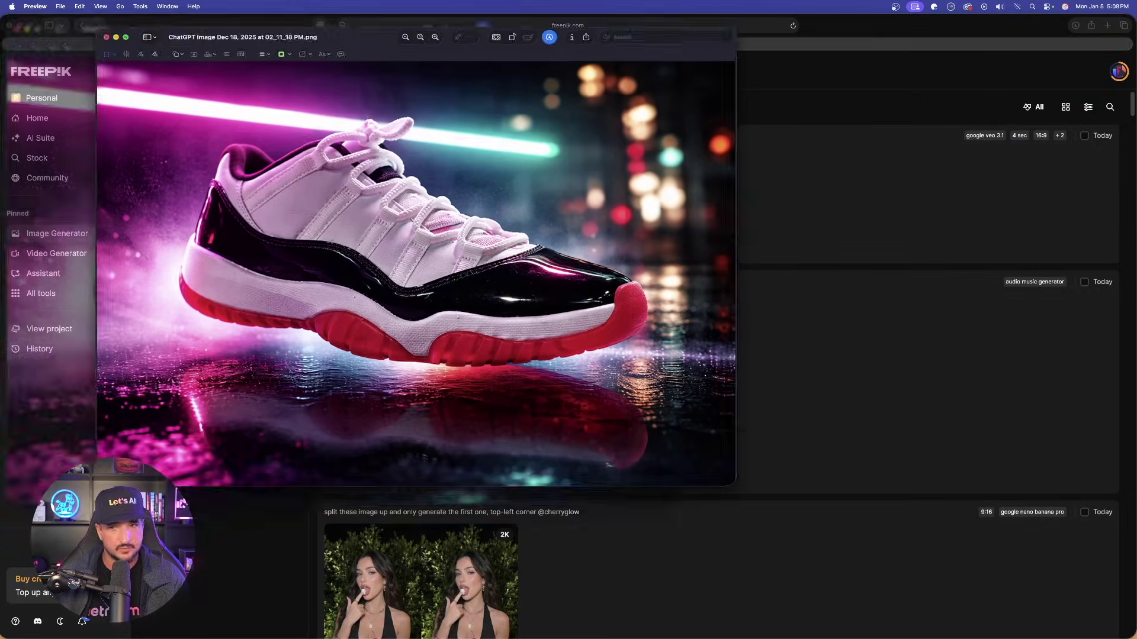
{"action": "left_click_drag", "start_coordinate": [427, 278], "coordinate": [274, 244]}
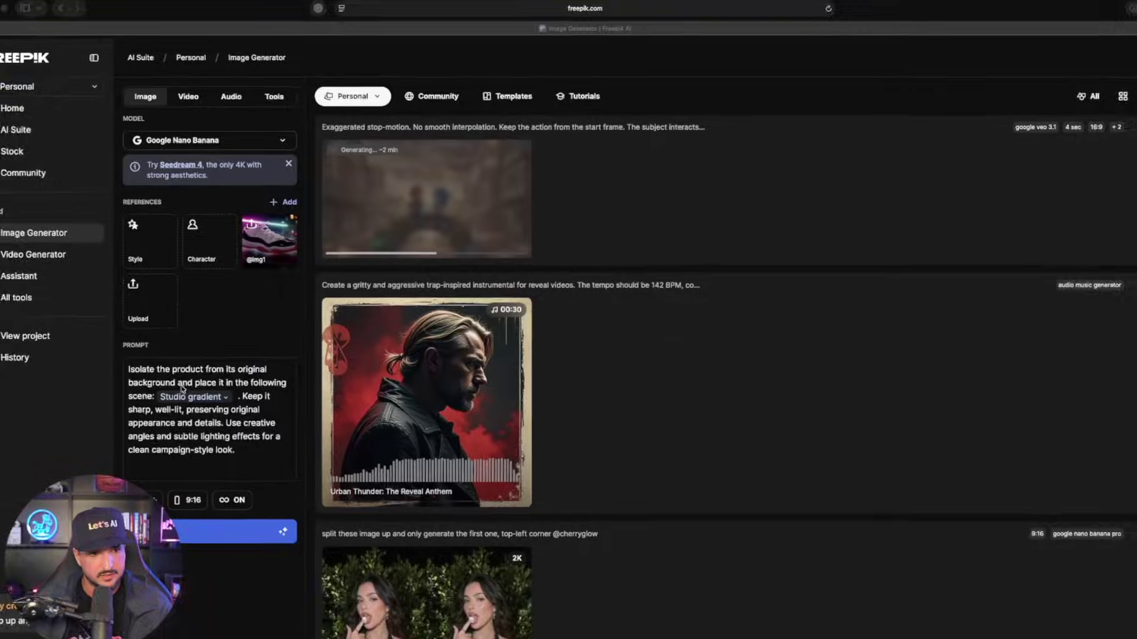
{"action": "left_click", "coordinate": [214, 360]}
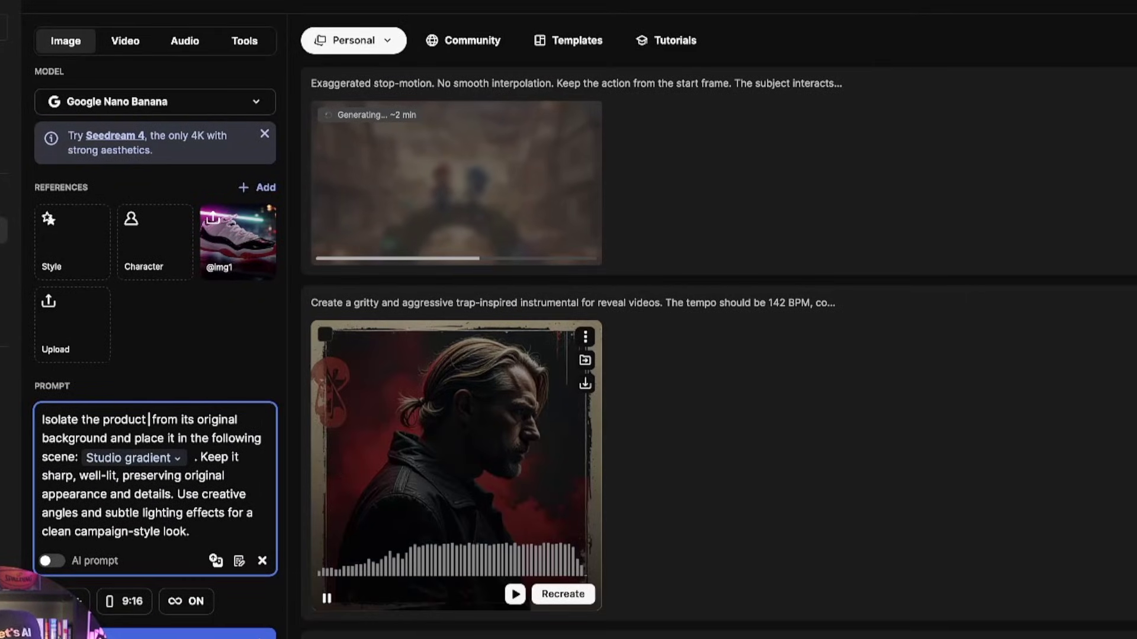
{"action": "type", "text": "@"}
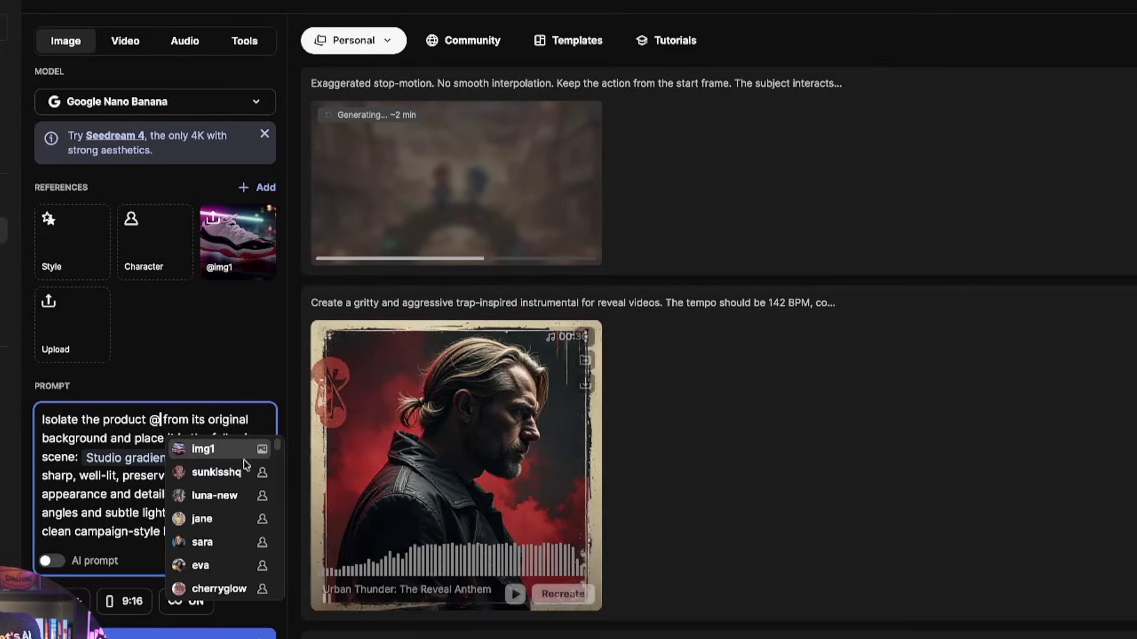
{"action": "left_click", "coordinate": [222, 447]}
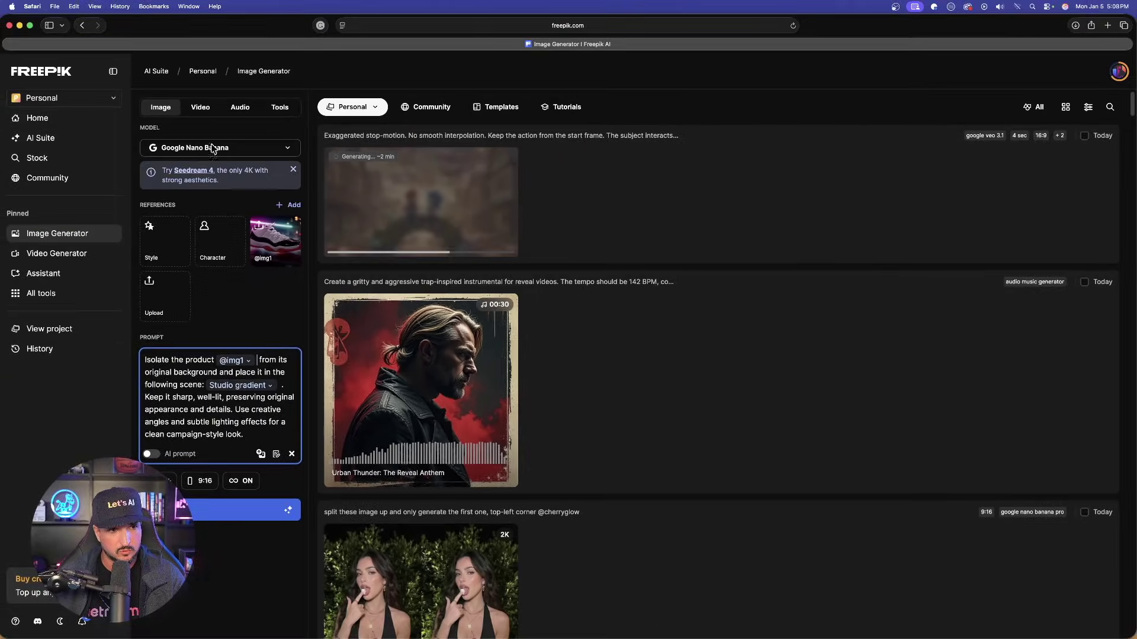
Switch the model to Google Nano Banana Pro and generate the sneaker campaign image.
{"action": "left_click", "coordinate": [213, 146]}
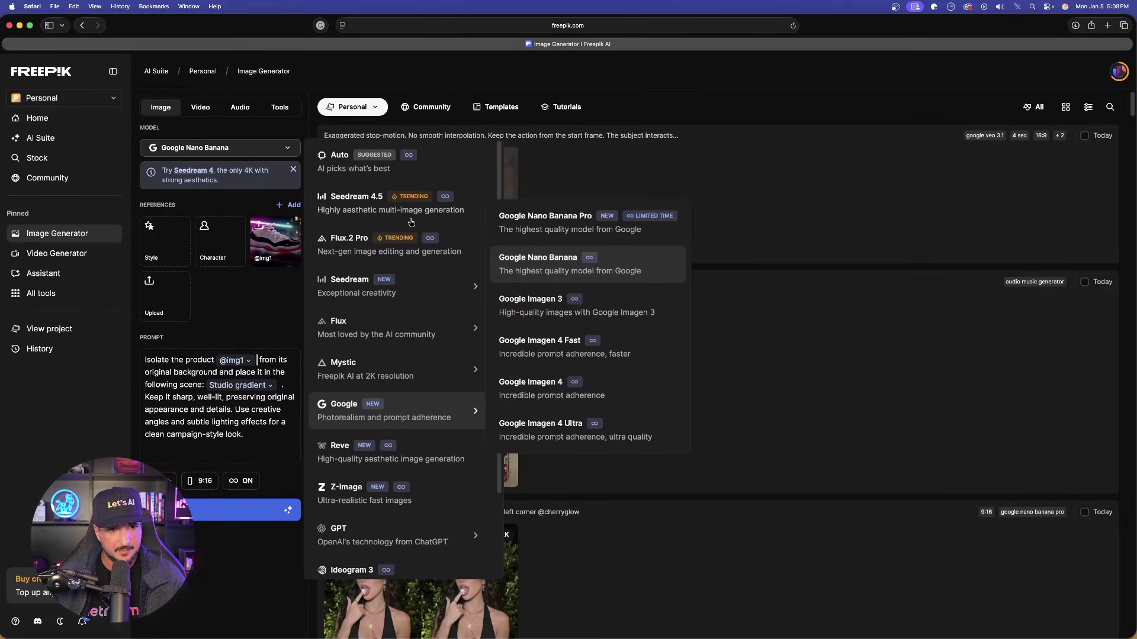
{"action": "left_click", "coordinate": [526, 231]}
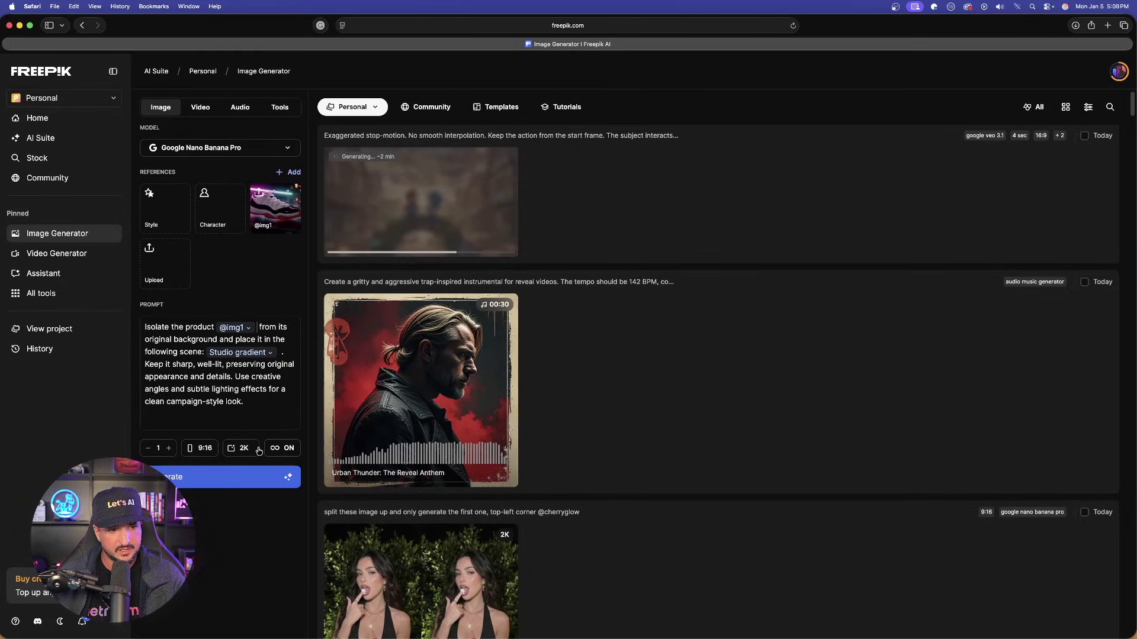
{"action": "left_click", "coordinate": [270, 480]}
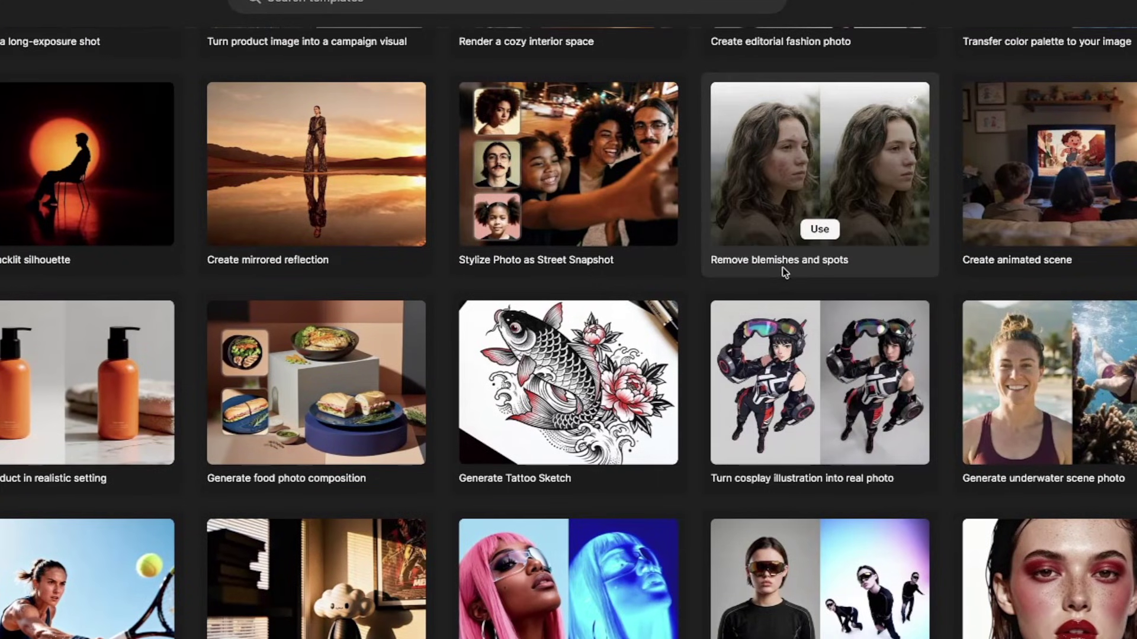
Scroll the image template grid and open 'Generate different angles of a person'.
{"action": "scroll", "coordinate": [805, 246], "scroll_direction": "up", "scroll_amount": 1}
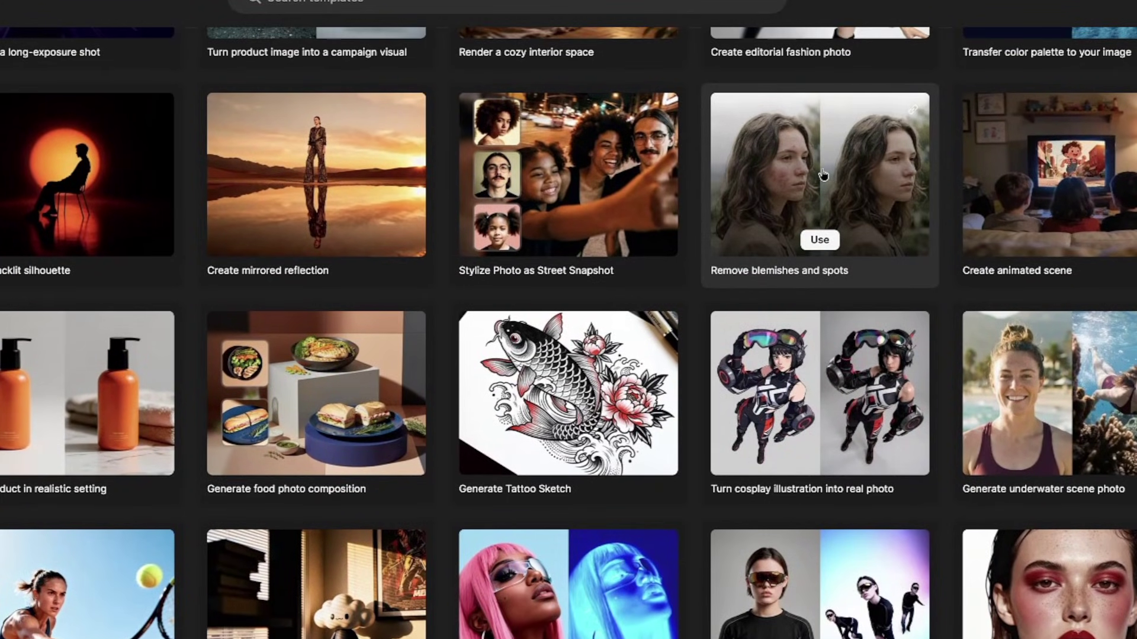
{"action": "scroll", "coordinate": [820, 355], "scroll_direction": "down", "scroll_amount": 5}
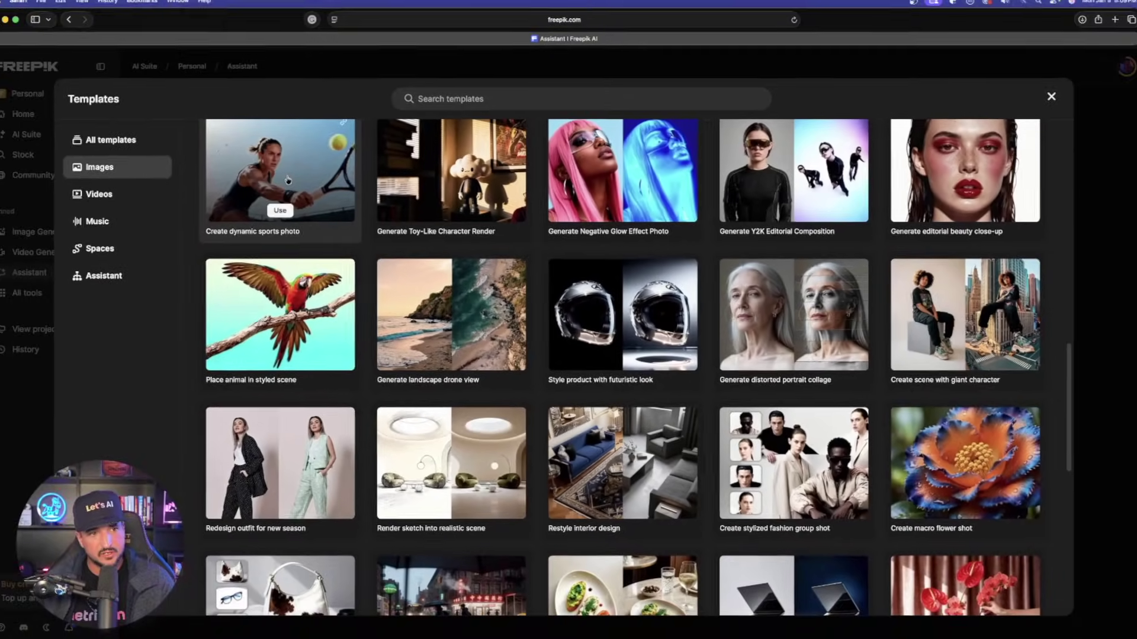
{"action": "left_click", "coordinate": [29, 111]}
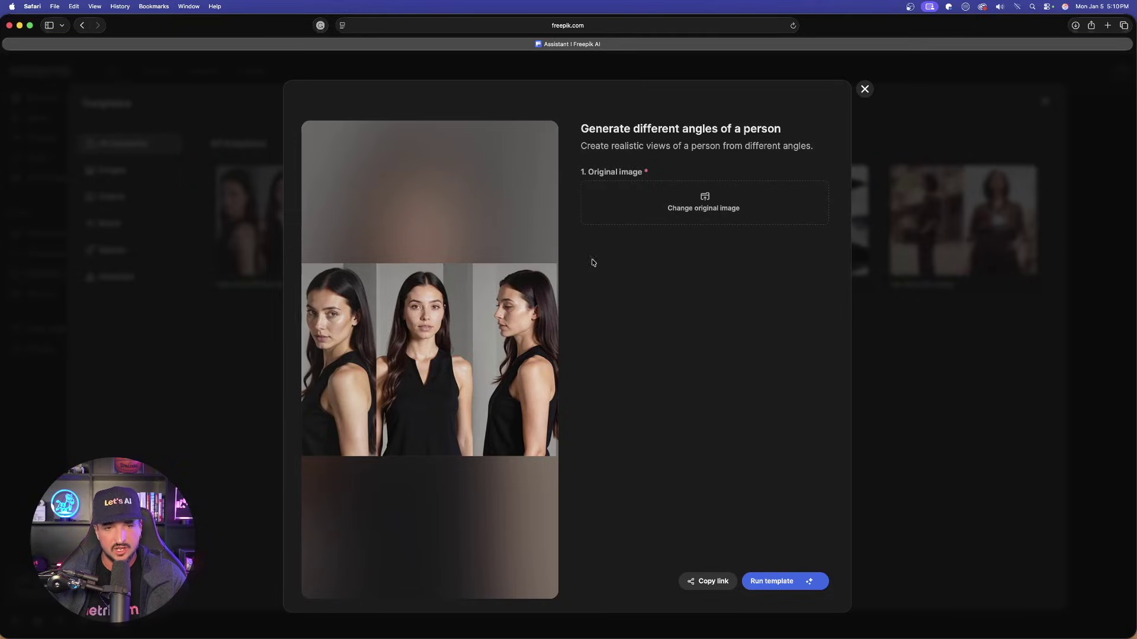
Browse the History grid for a new original image, then return to the sneaker image in Image Generator.
{"action": "left_click", "coordinate": [711, 203]}
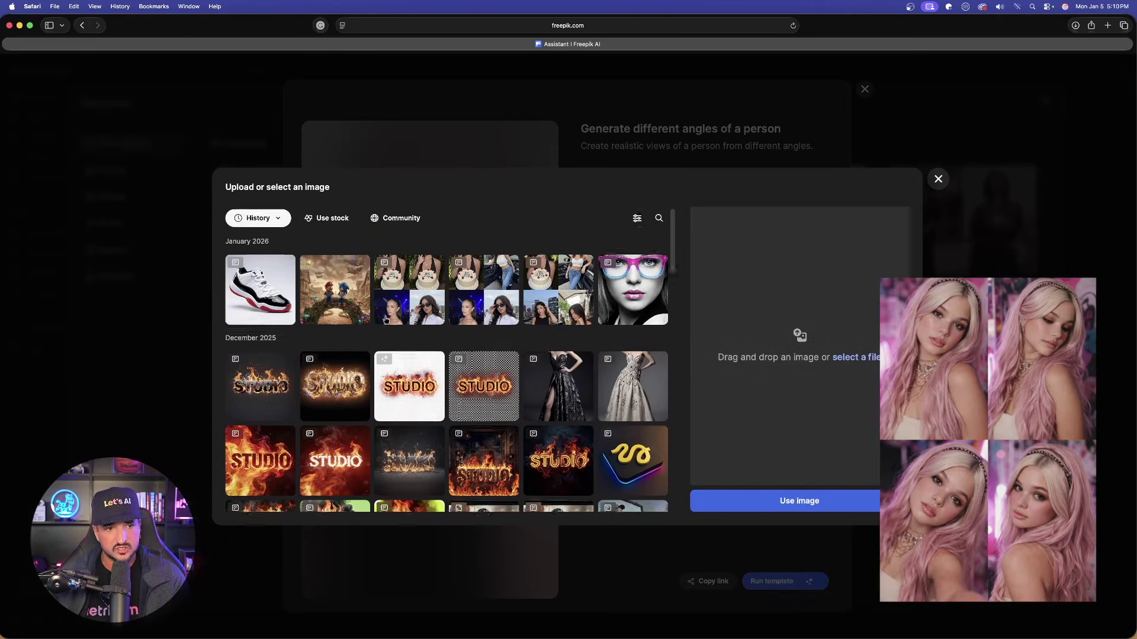
{"action": "scroll", "coordinate": [433, 324], "scroll_direction": "down", "scroll_amount": 10}
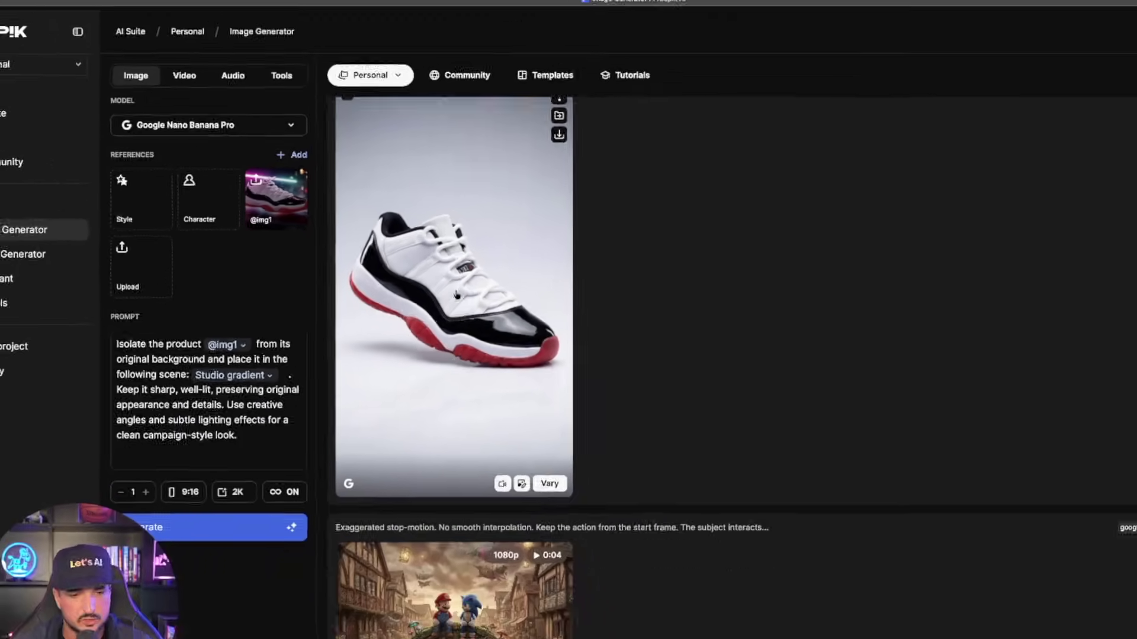
Open the Mario and Sonic stop-motion video full size with its Veo 3.1 settings.
{"action": "scroll", "coordinate": [521, 316], "scroll_direction": "down", "scroll_amount": 3}
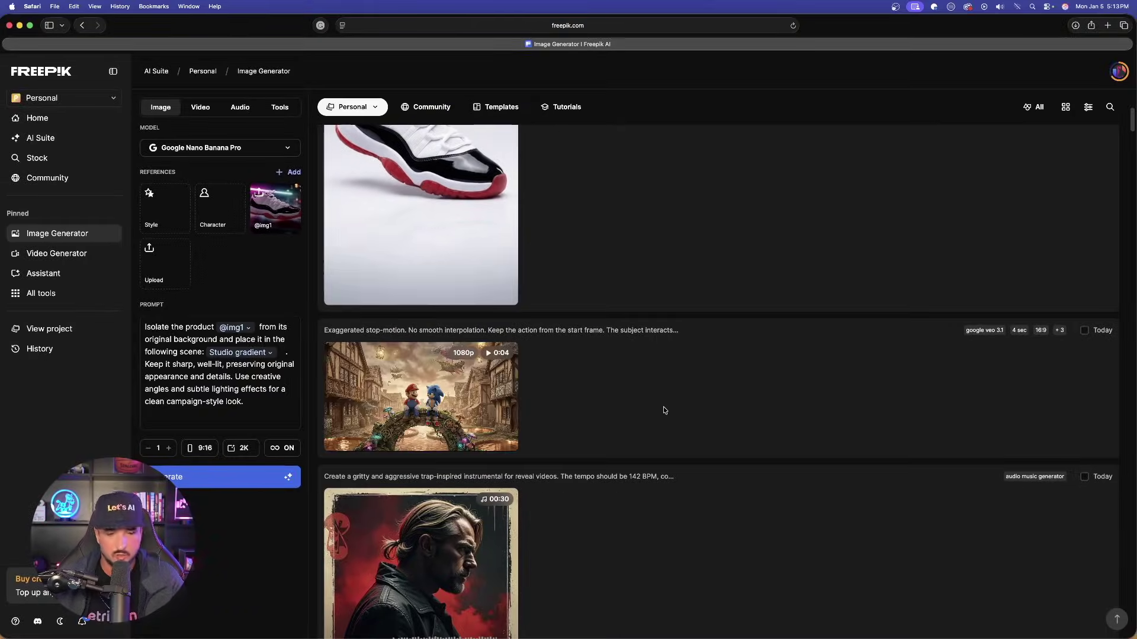
{"action": "left_click", "coordinate": [405, 402]}
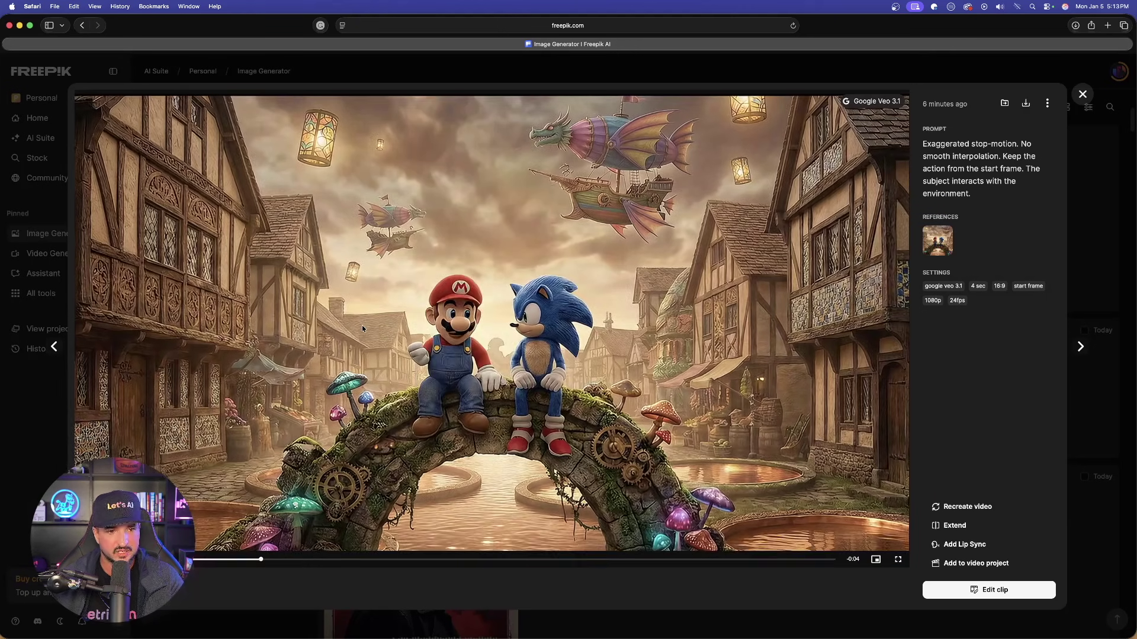